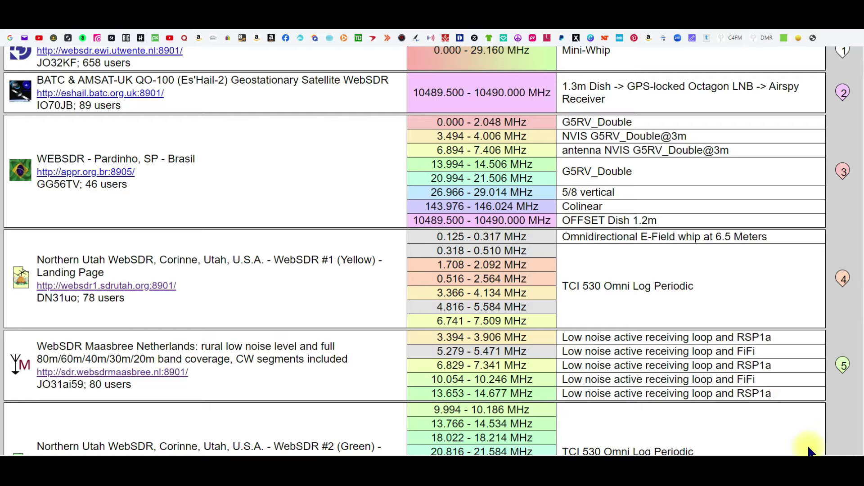
Scroll up to the intro text, the band and region filters, and the Location/URL table header.
scroll(809, 452, "up", 4)
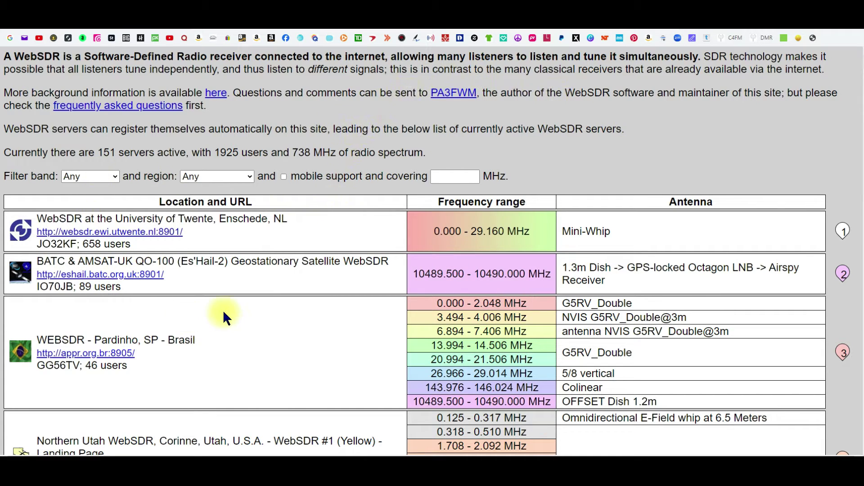
Scroll down the server table until the Northern Utah WebSDR #2 (Green) row is at the top.
scroll(186, 223, "down", 2)
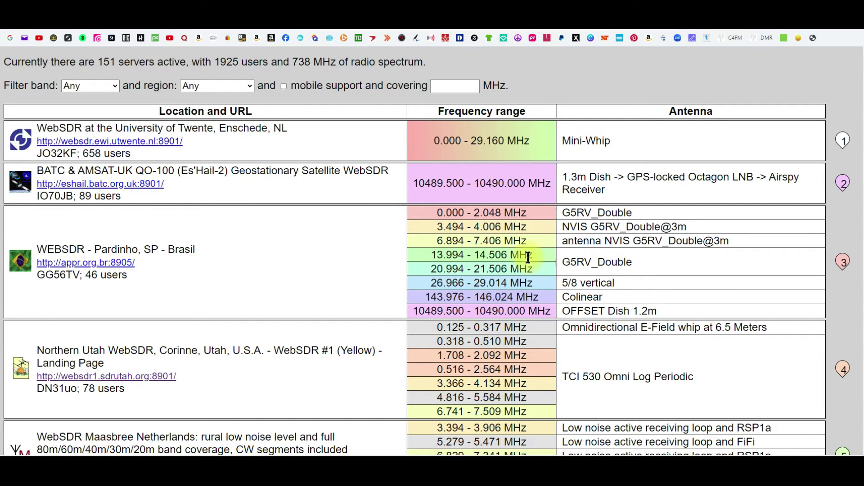
scroll(518, 261, "down", 5)
scroll(511, 269, "up", 7)
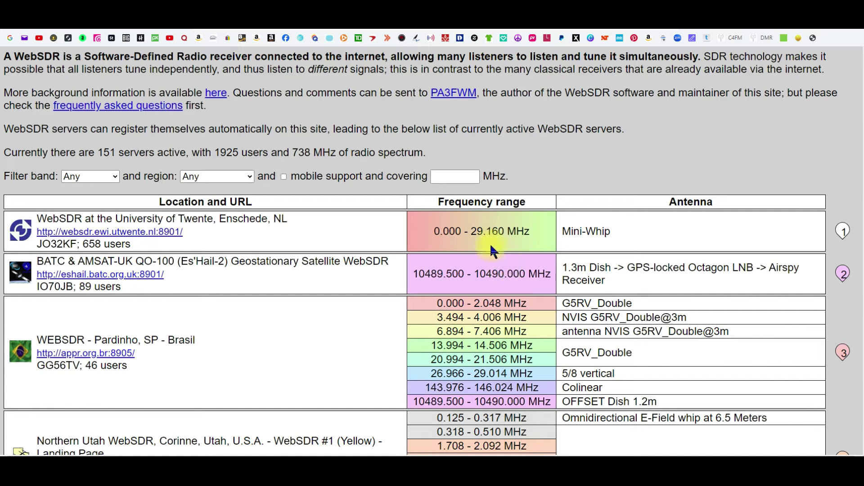
scroll(540, 253, "down", 2)
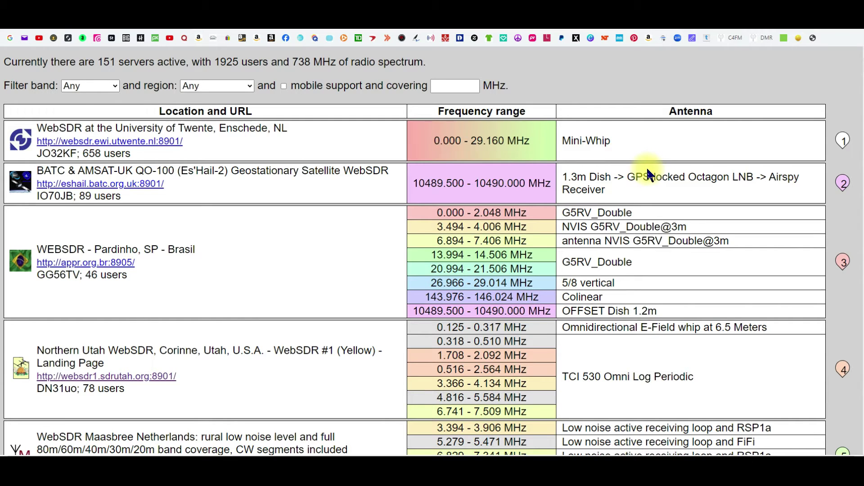
scroll(646, 167, "down", 2)
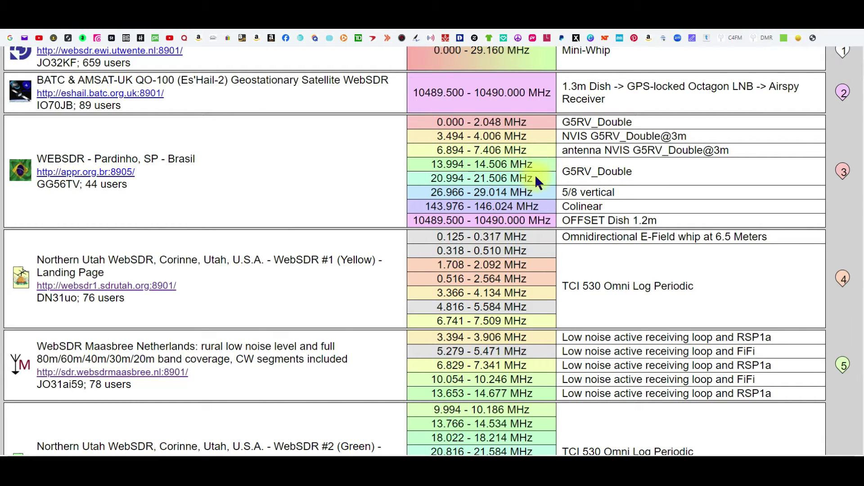
scroll(535, 180, "down", 8)
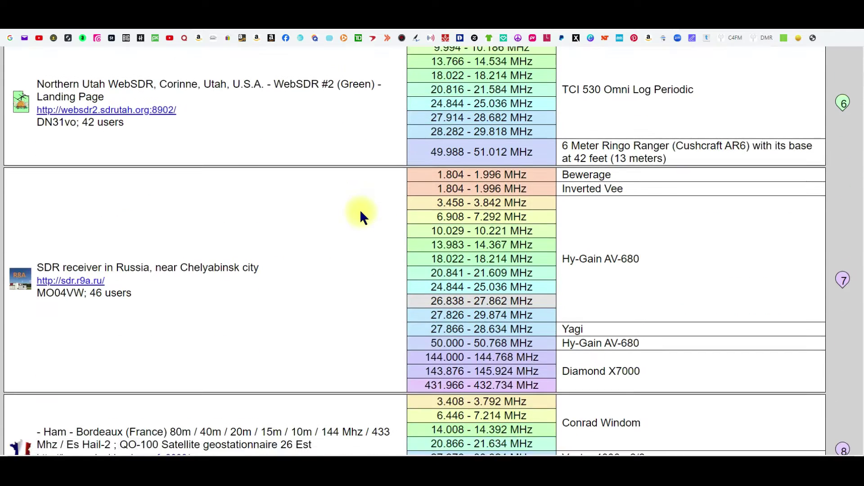
Browse far down the server list to look over more receivers.
scroll(360, 210, "up", 2)
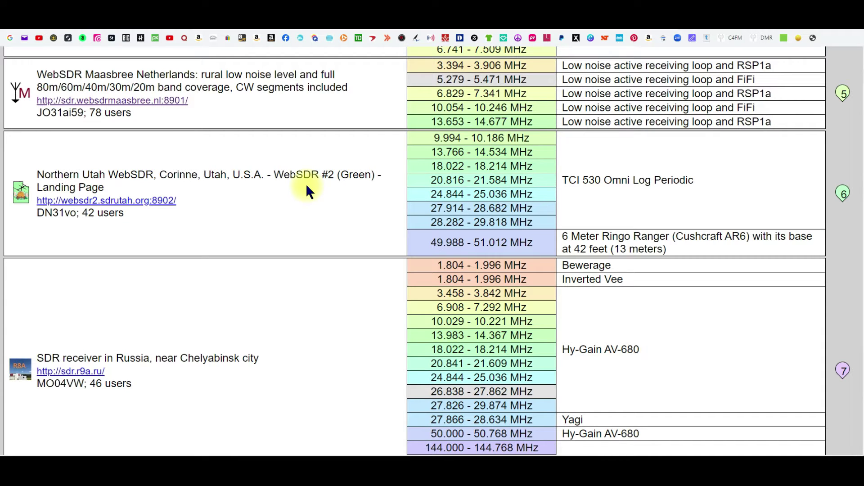
scroll(739, 261, "down", 15)
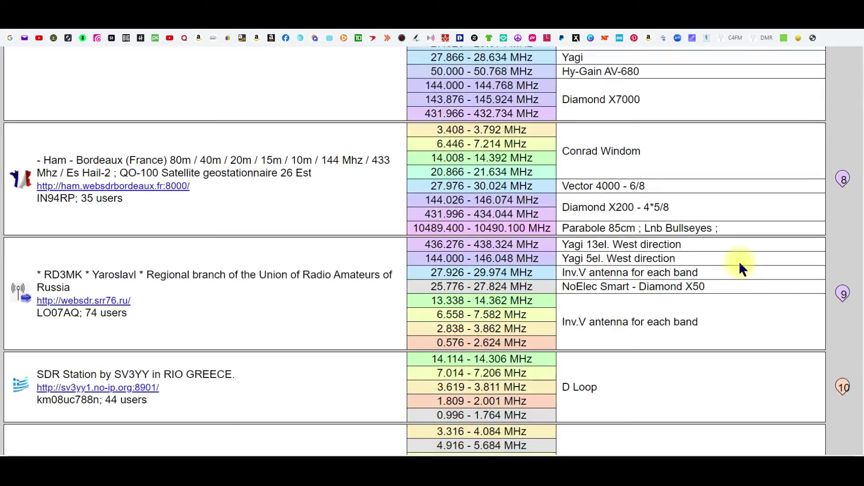
scroll(739, 266, "down", 20)
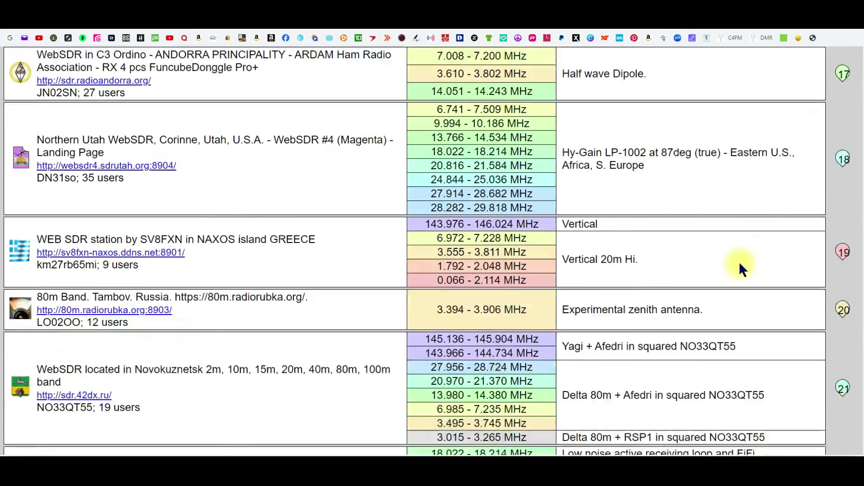
scroll(740, 261, "down", 4)
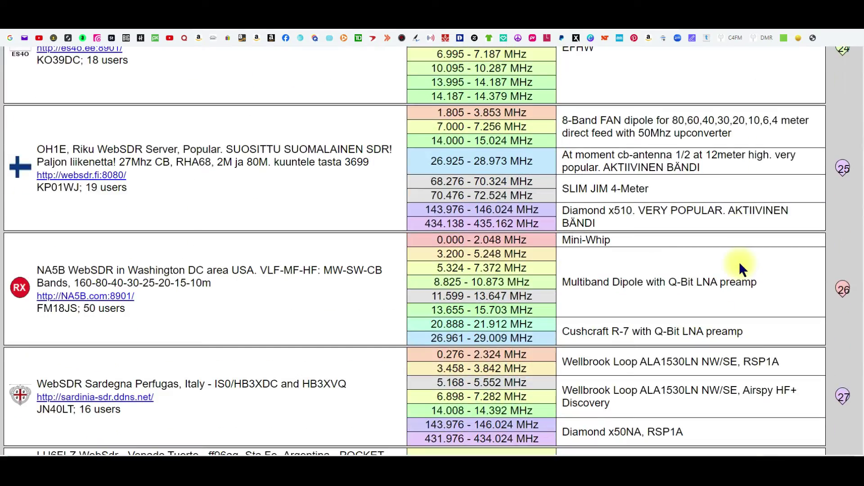
scroll(739, 261, "down", 4)
Return to the top of the list and scroll down to the Maasbree and Northern Utah rows.
key("Home")
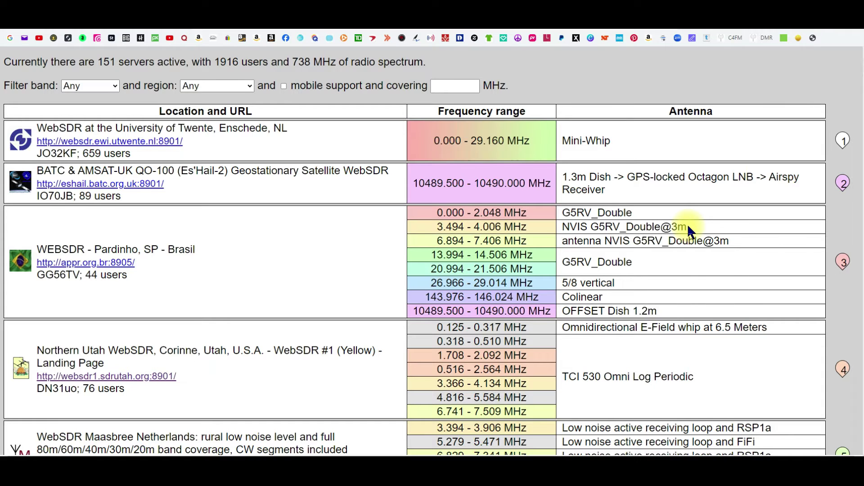
scroll(687, 224, "down", 4)
scroll(647, 199, "down", 2)
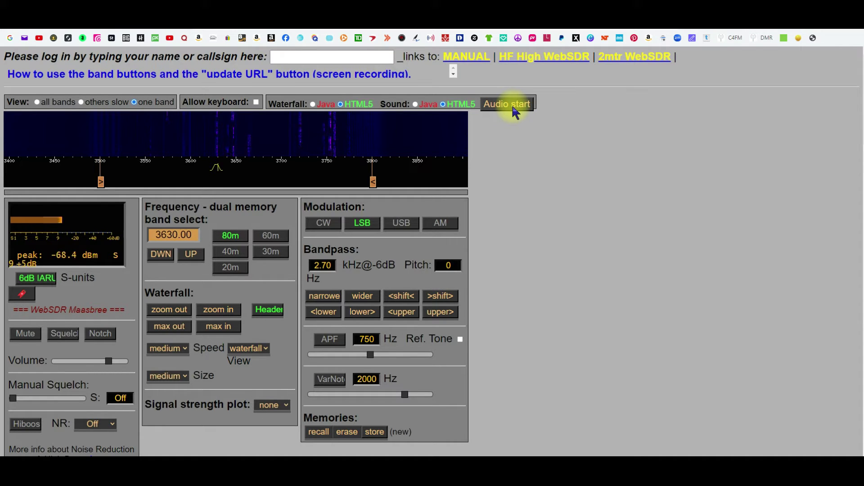
Start the Maasbree receiver's audio on 80m LSB at 3630.00 kHz.
left_click(511, 103)
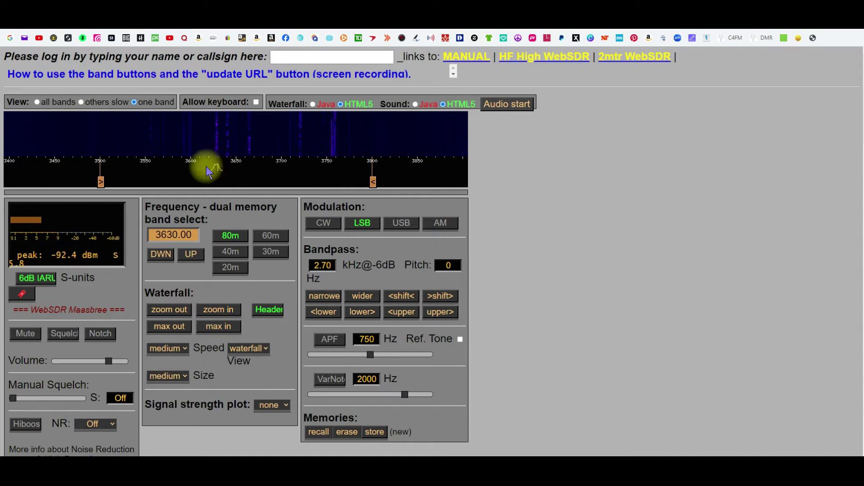
Tune near 3665 kHz on the waterfall, fine-tune to 3666.01 kHz, and widen the passband to 4.70 kHz.
left_click(248, 170)
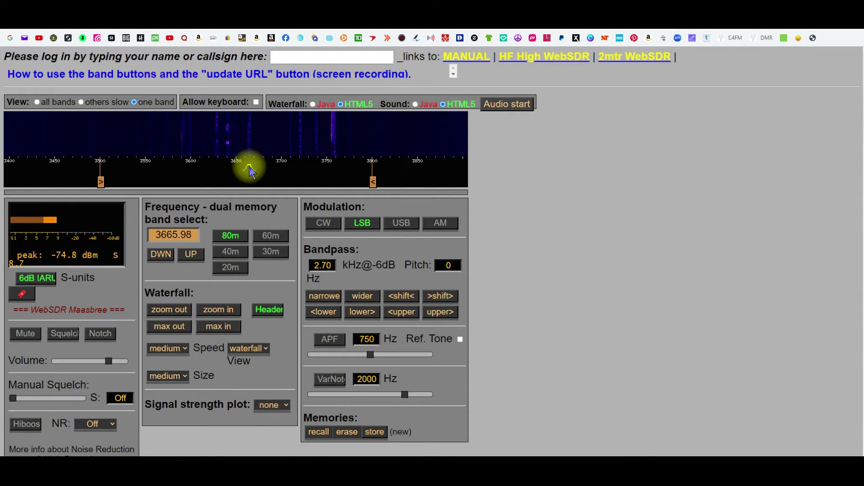
scroll(250, 170, "up", 1)
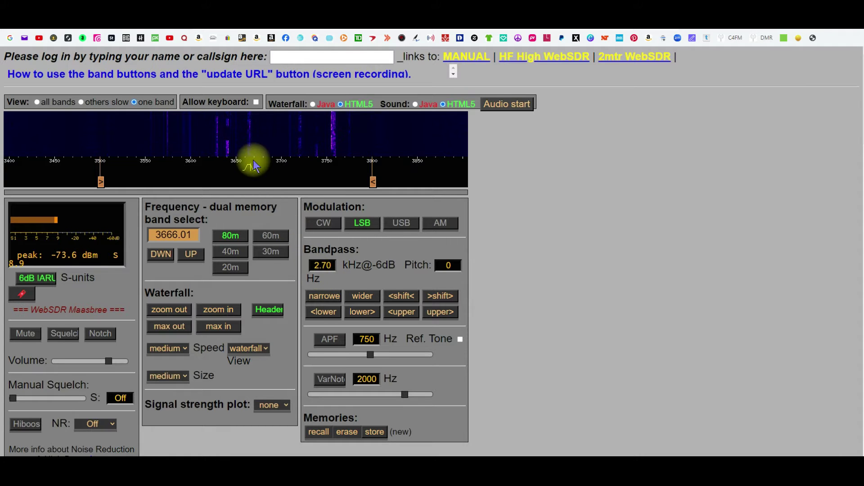
mouse_move(253, 174)
left_mouse_down()
mouse_move(270, 170)
mouse_move(255, 170)
left_mouse_up()
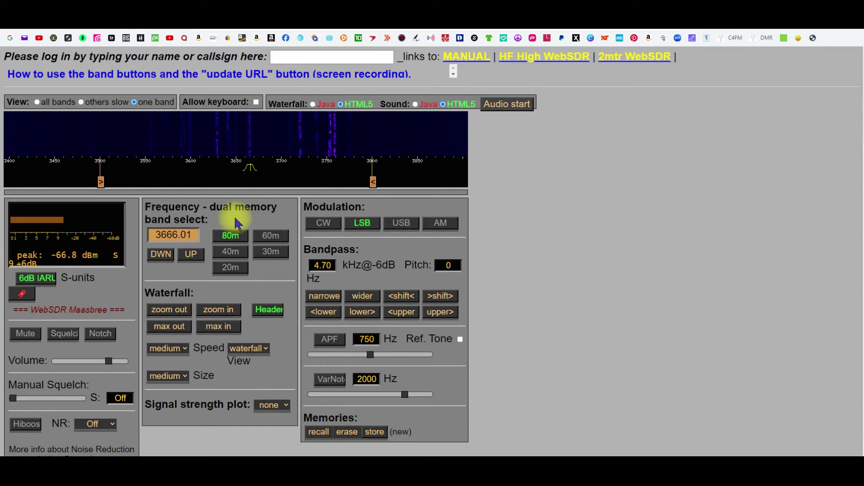
Show the active-user list and nudge the bandpass narrower, then wider, to 4.58 kHz.
scroll(234, 221, "down", 2)
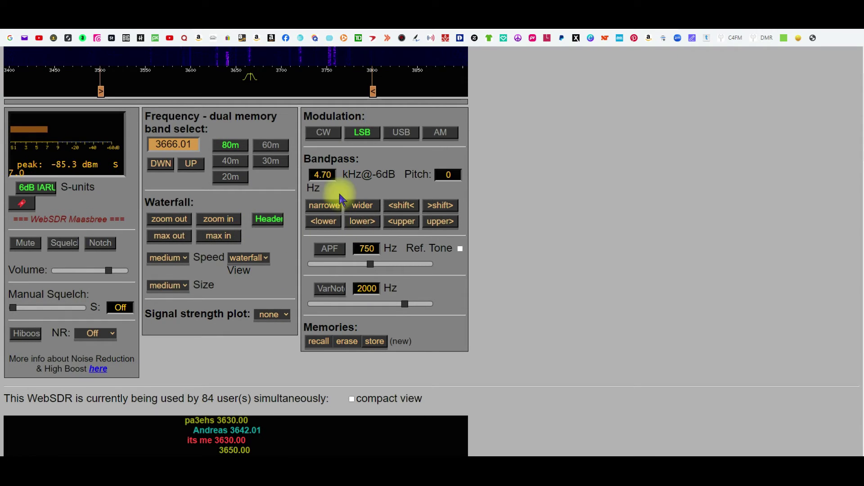
left_click(326, 207)
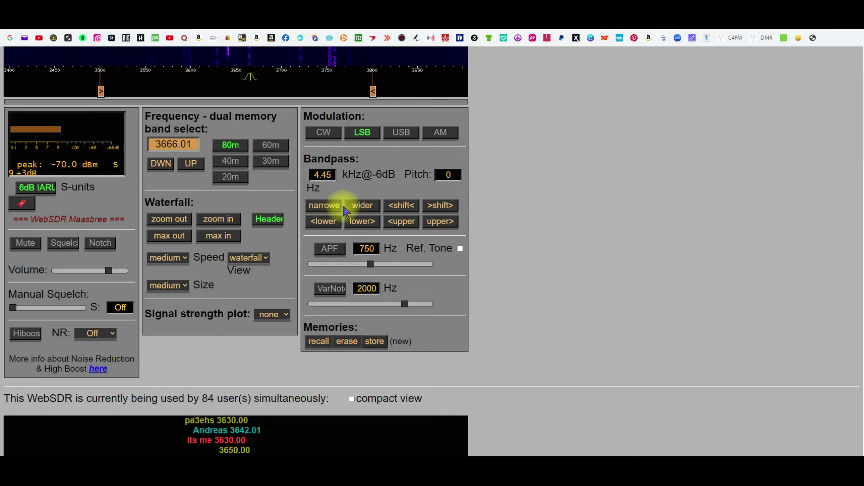
left_click(362, 208)
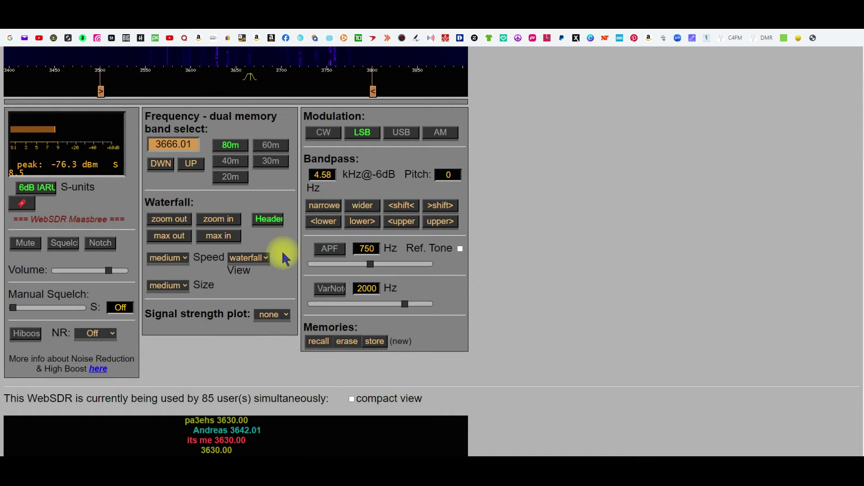
scroll(282, 251, "up", 2)
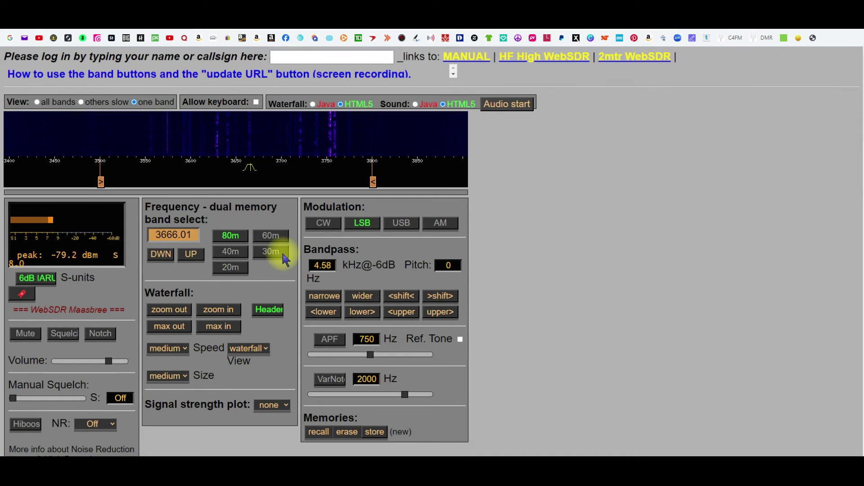
left_click(266, 349)
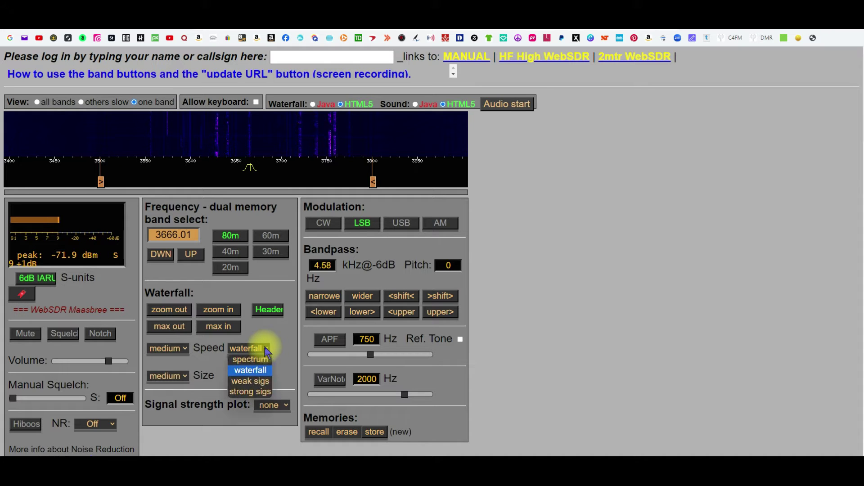
left_click(251, 381)
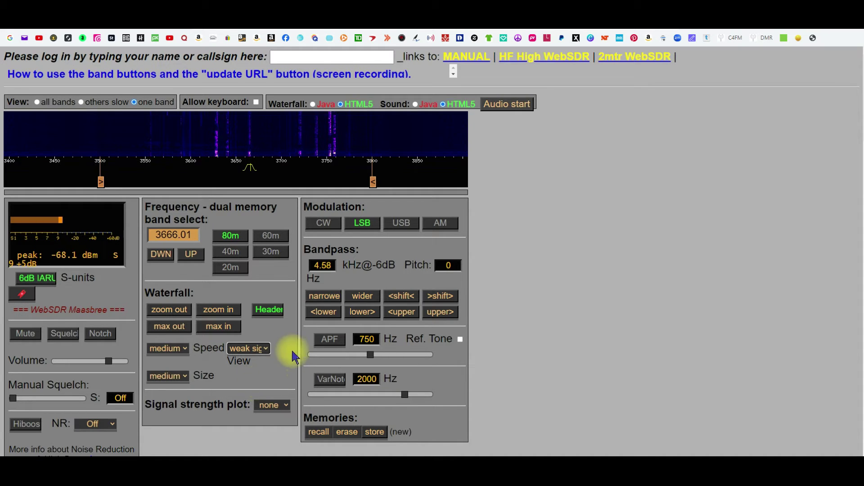
left_click(265, 354)
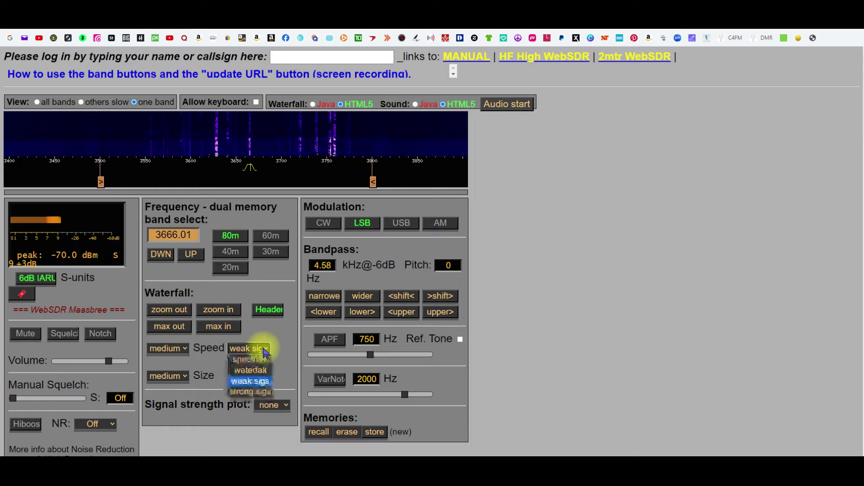
left_click(264, 360)
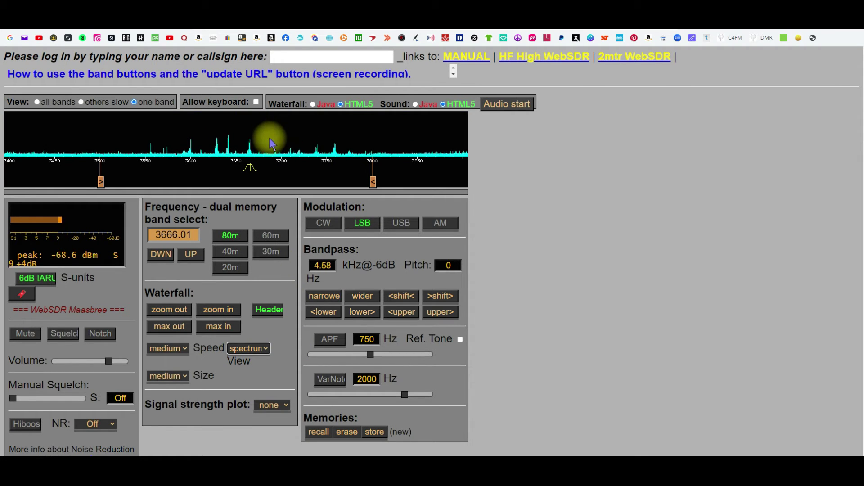
left_click(265, 350)
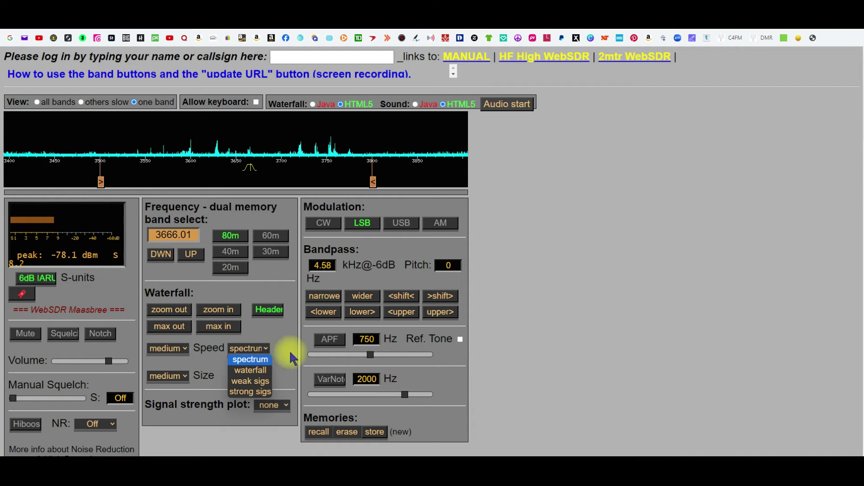
left_click(250, 370)
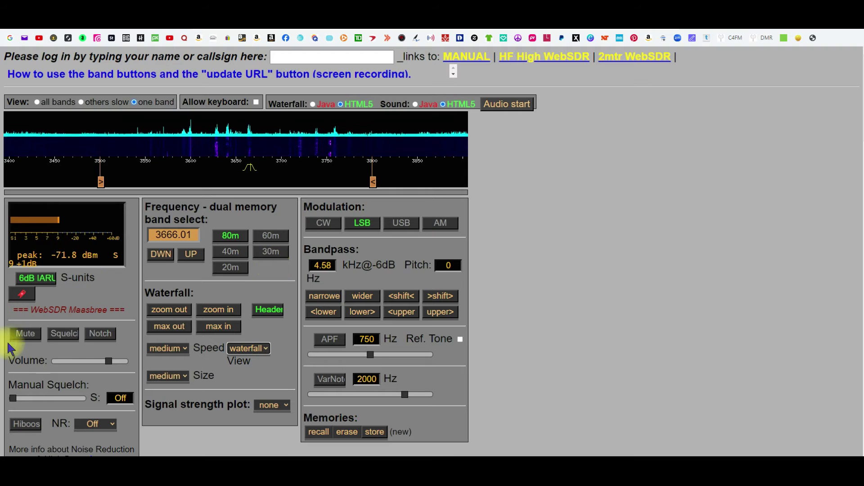
scroll(68, 356, "down", 2)
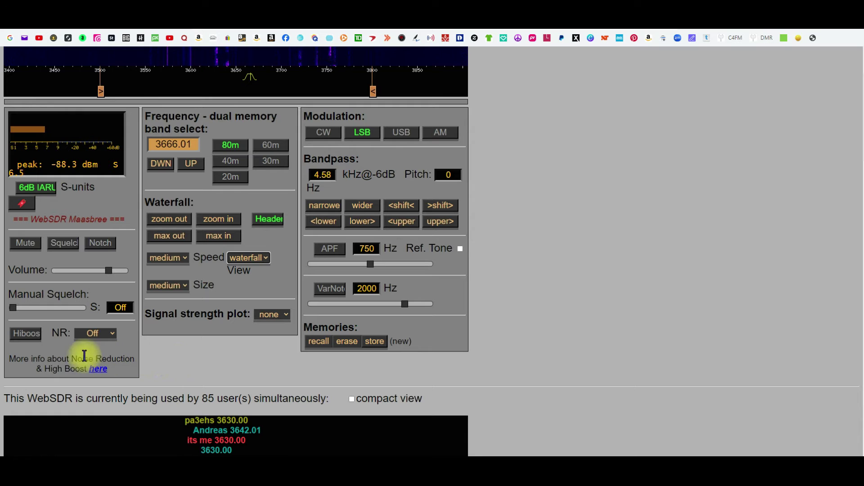
left_click(97, 333)
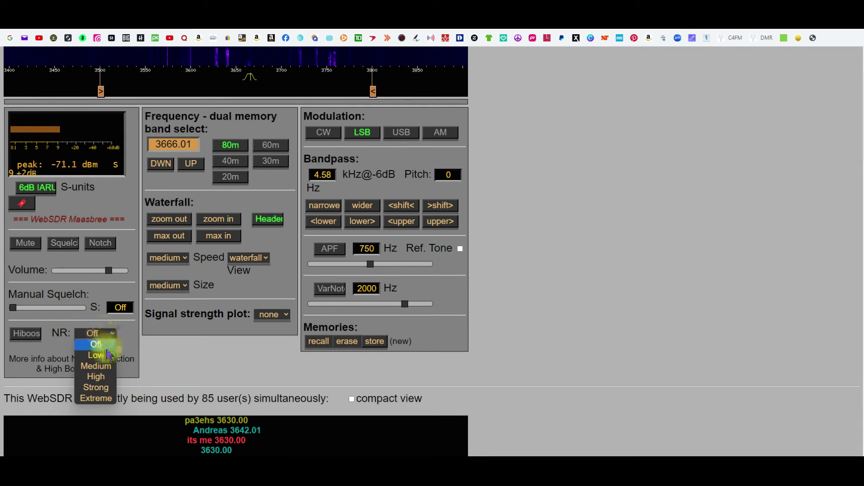
left_click(109, 366)
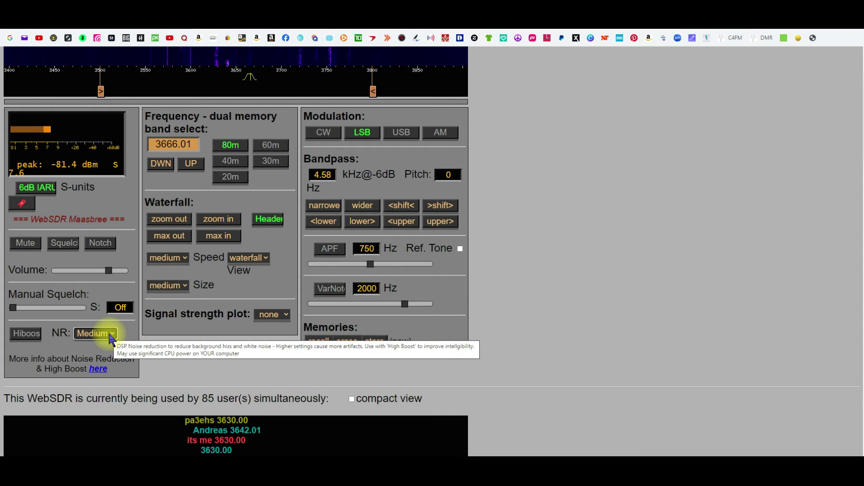
scroll(111, 340, "up", 2)
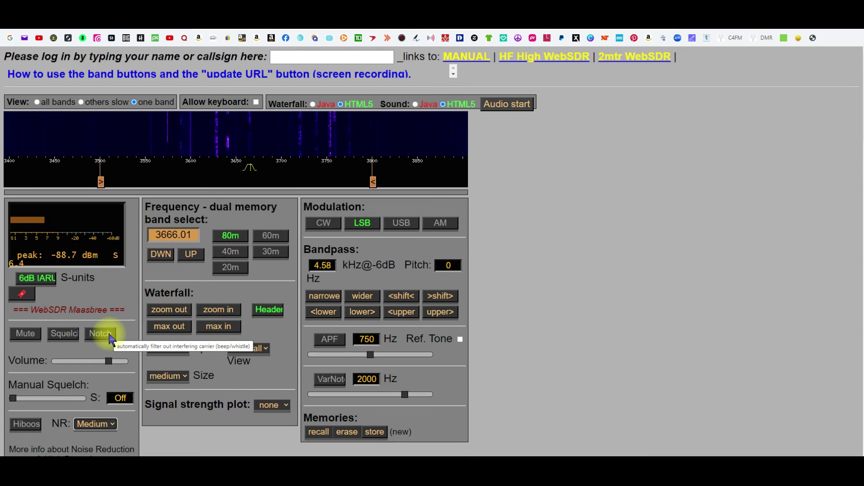
scroll(111, 340, "down", 2)
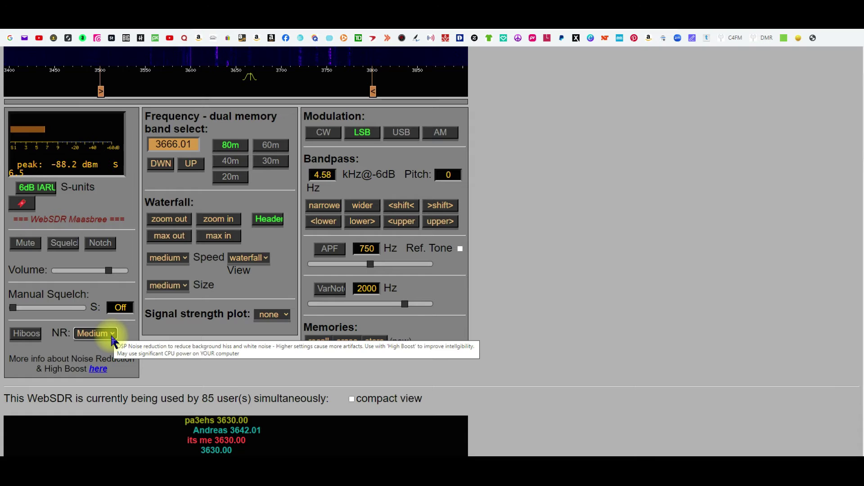
left_click(112, 338)
left_click(105, 351)
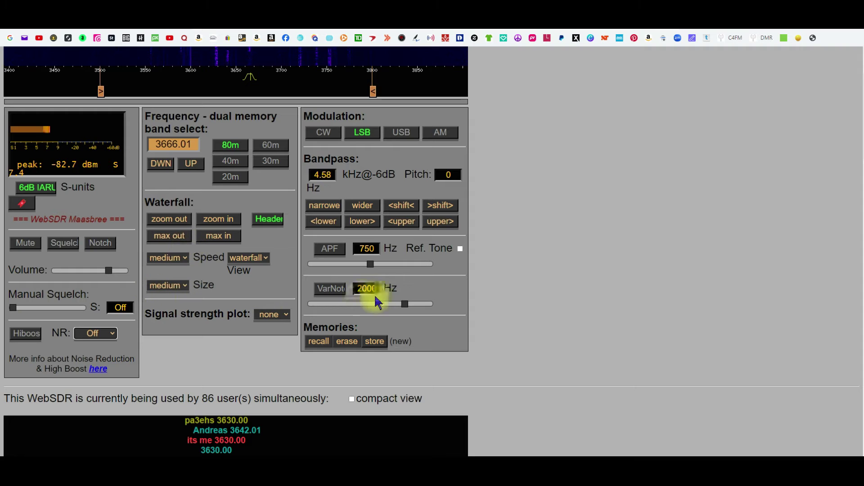
Go back to the websdr.org server list and scroll down to the Northern Utah WebSDR #4 entry.
key("alt+Left")
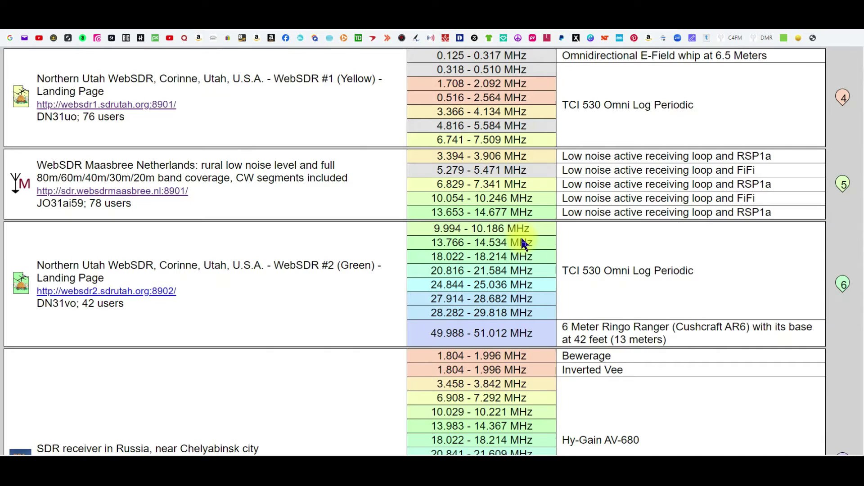
scroll(513, 239, "down", 5)
scroll(451, 254, "down", 20)
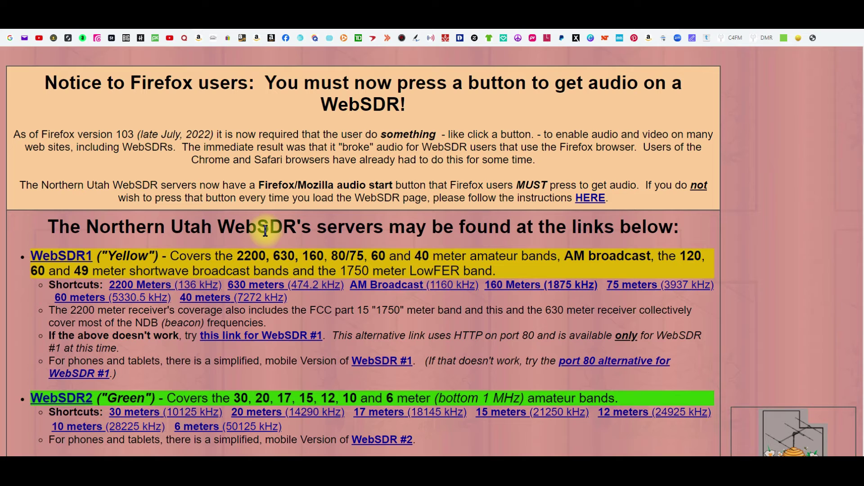
Review the WebSDR1–5 band descriptions, then open the WebSDR2 Green receiver page.
scroll(266, 234, "down", 2)
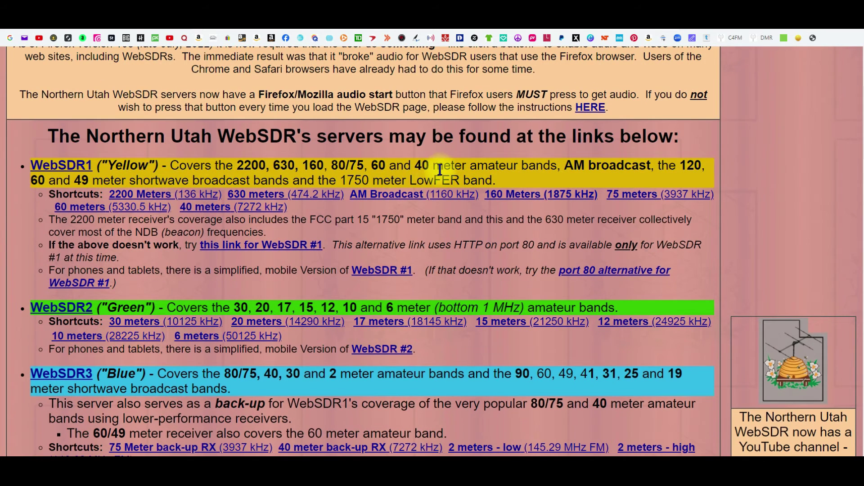
scroll(440, 169, "down", 2)
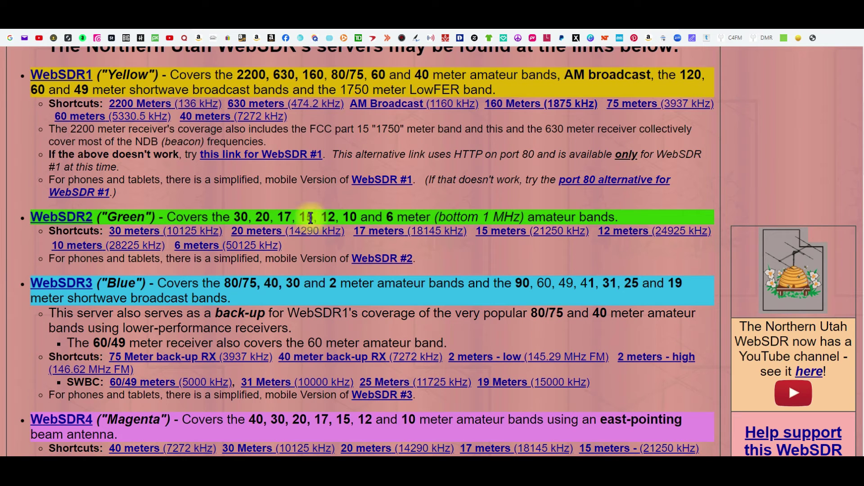
scroll(397, 220, "down", 2)
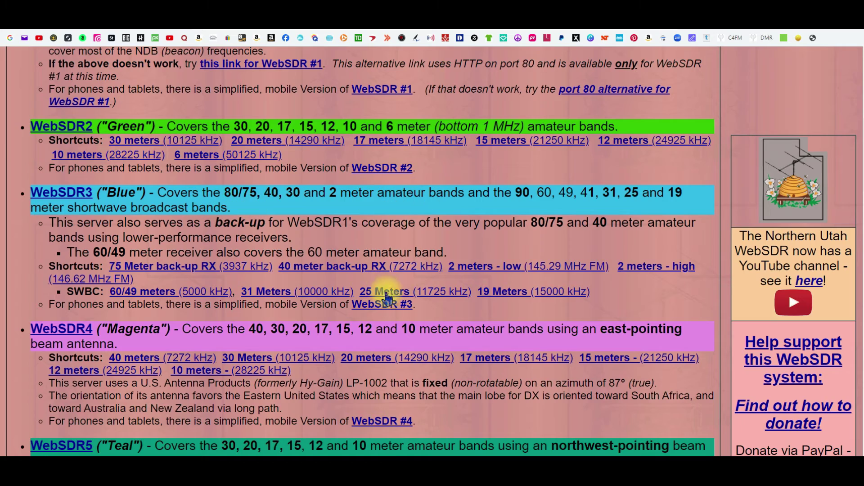
scroll(303, 345, "down", 4)
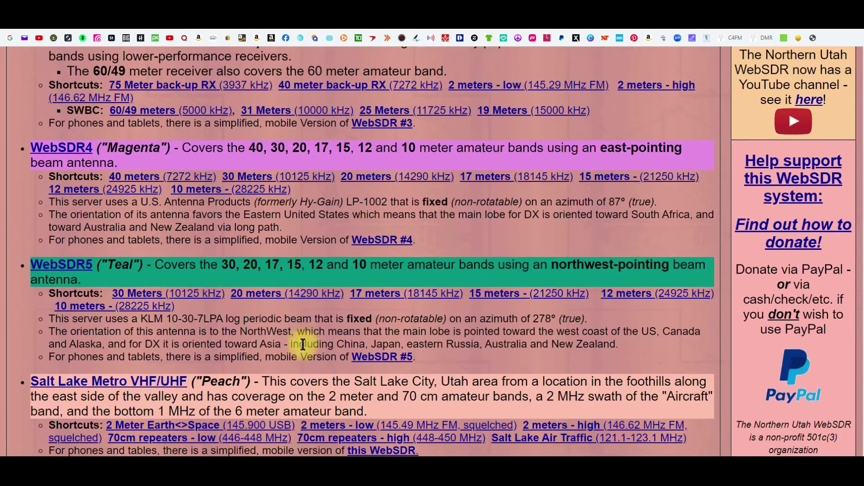
scroll(303, 344, "up", 2)
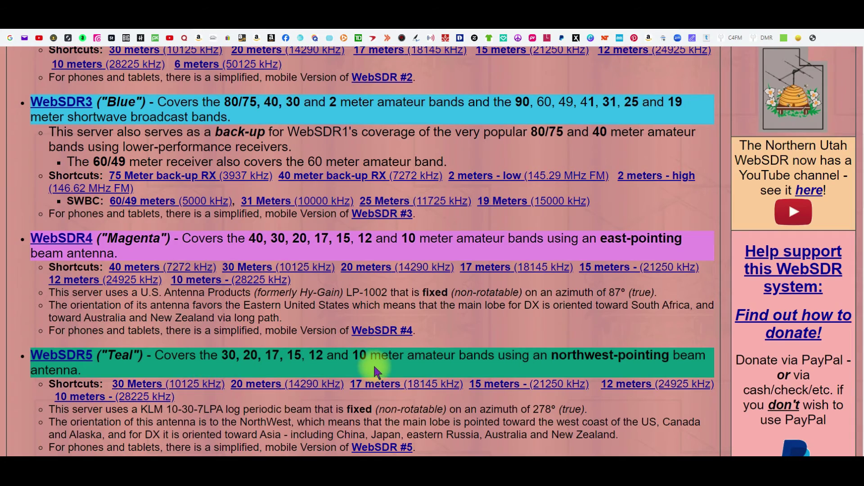
scroll(79, 227, "up", 4)
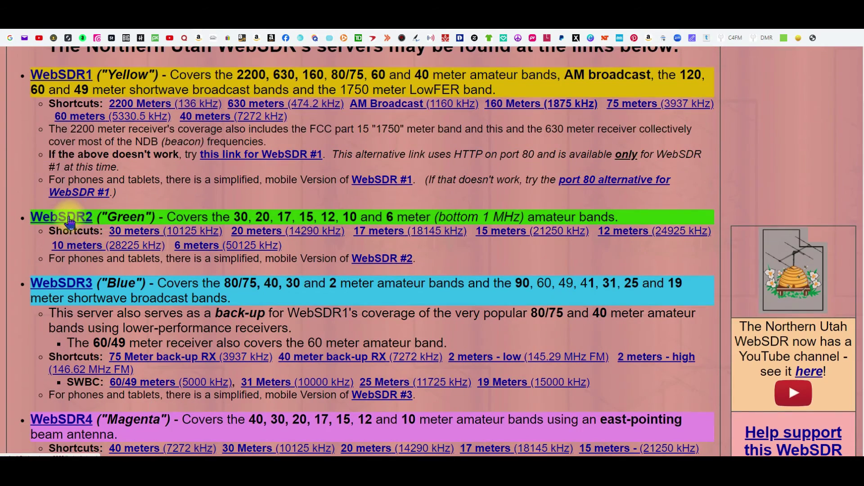
left_click(77, 217)
Scroll through the WebSDR2 page's login, waterfall and band buttons while tuned to 14250 kHz USB.
scroll(297, 215, "down", 3)
scroll(315, 219, "down", 5)
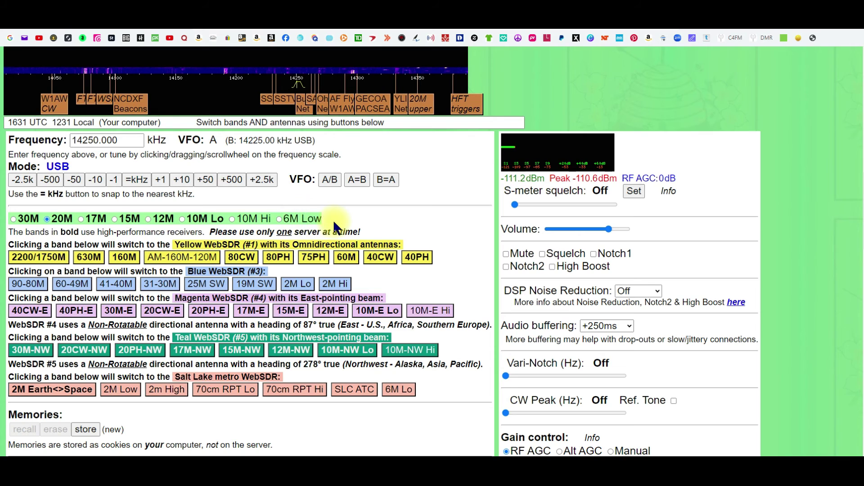
scroll(333, 220, "up", 3)
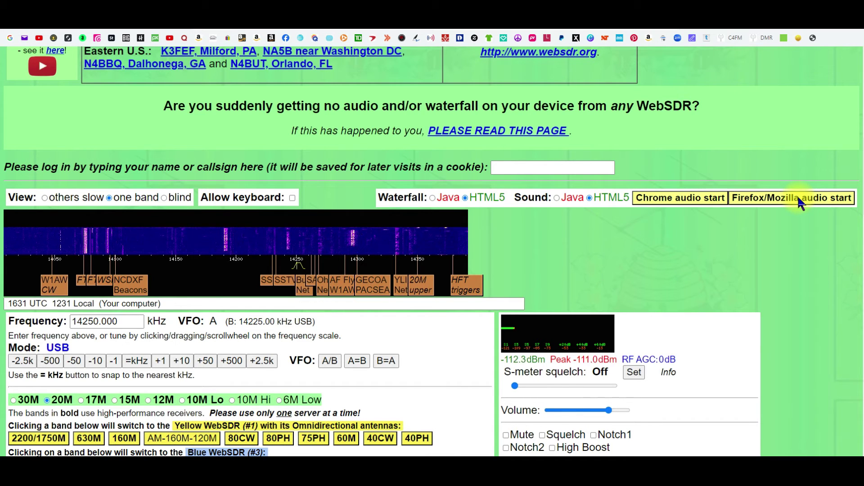
scroll(791, 205, "down", 2)
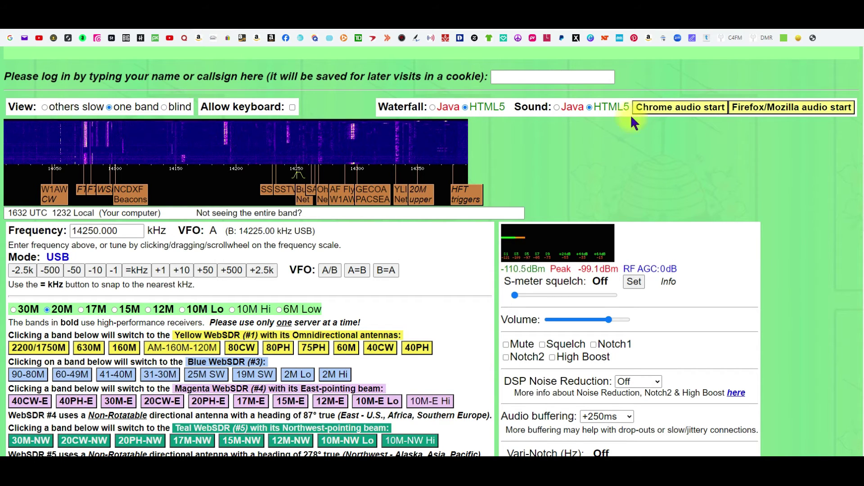
scroll(227, 269, "down", 4)
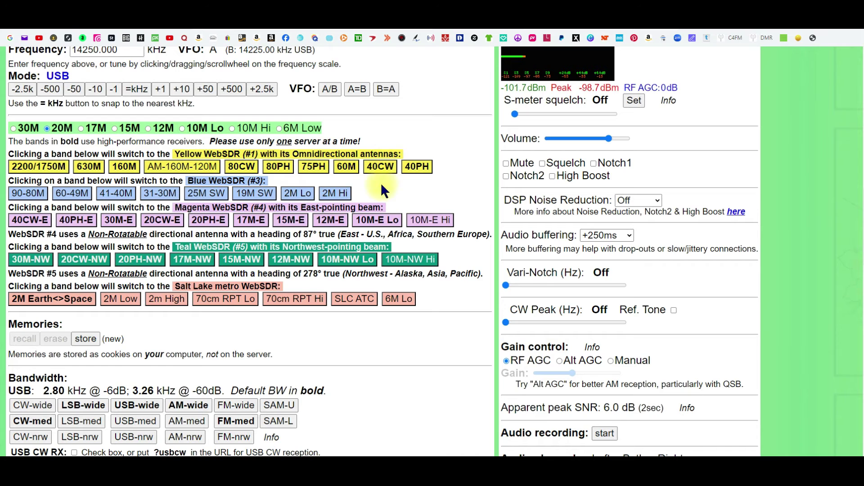
scroll(180, 260, "up", 2)
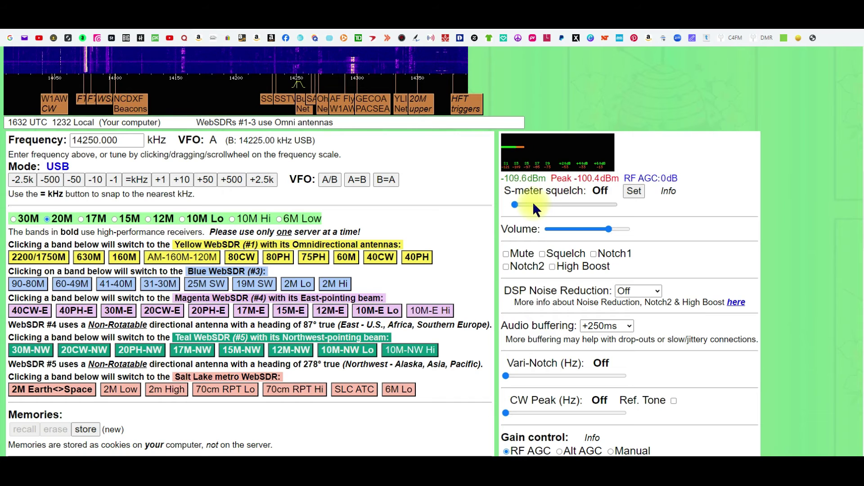
scroll(539, 279, "down", 4)
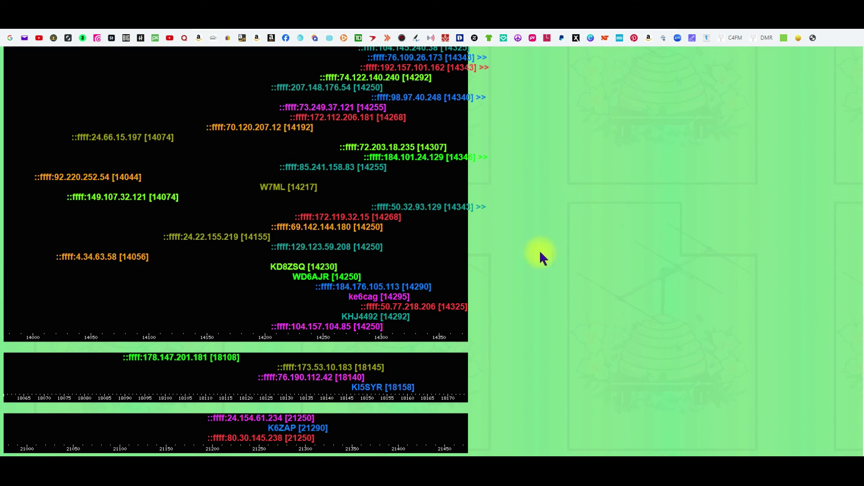
Scroll down to the active-user list showing each listener's frequency.
scroll(540, 252, "up", 3)
scroll(238, 222, "up", 4)
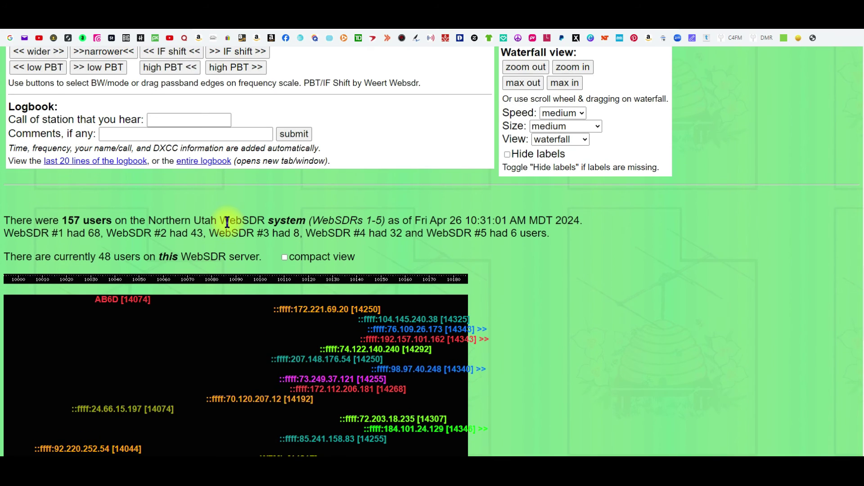
scroll(228, 223, "down", 2)
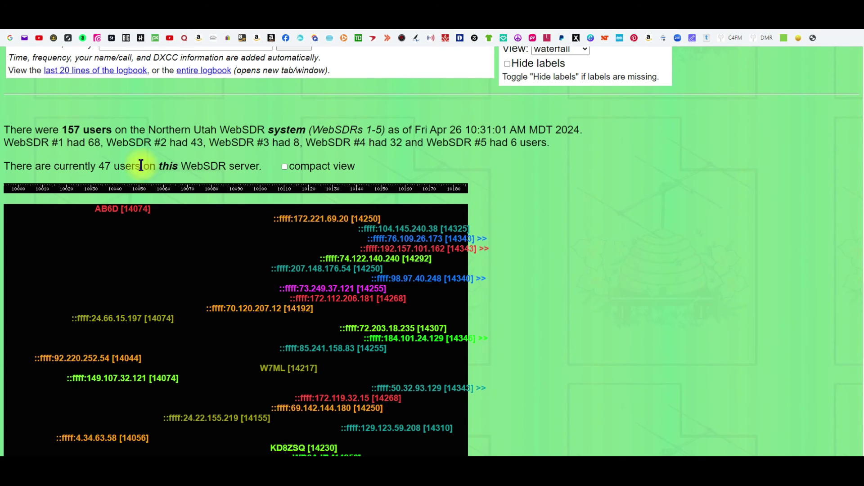
scroll(164, 176, "down", 2)
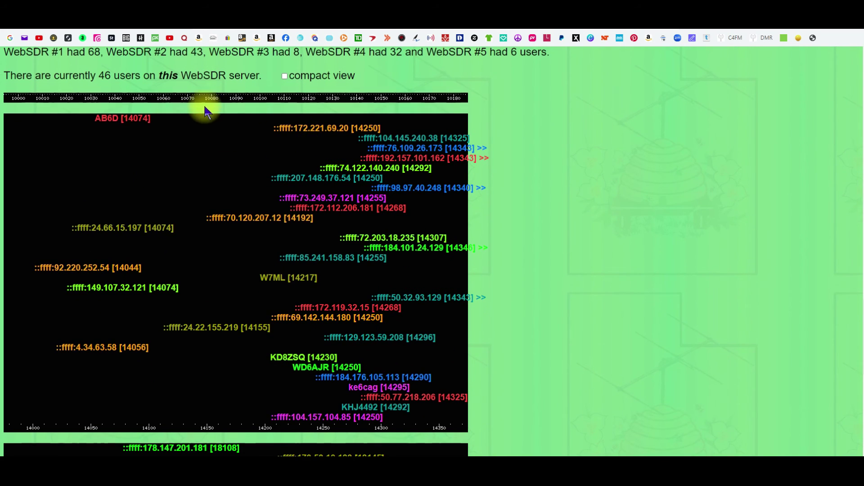
scroll(350, 180, "down", 1)
scroll(351, 180, "down", 5)
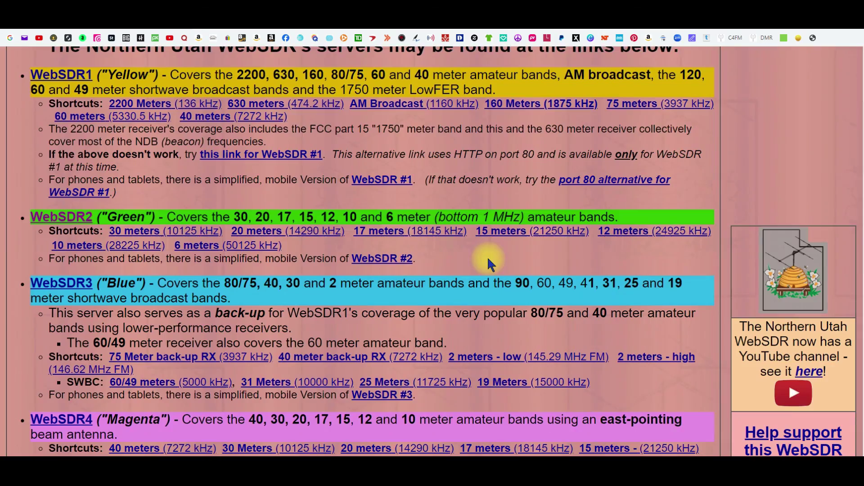
Scroll down the websdr.org station table toward the Nuremberg and Georgia receiver entries.
scroll(488, 258, "down", 15)
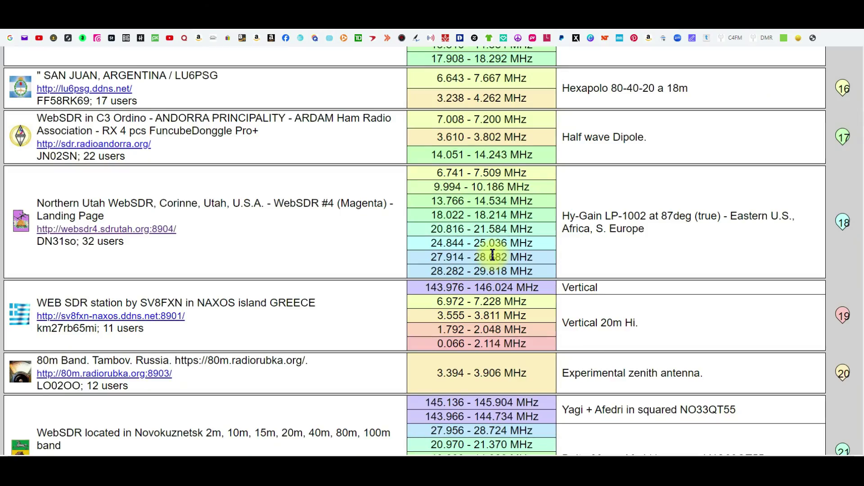
scroll(487, 260, "down", 4)
scroll(485, 253, "down", 11)
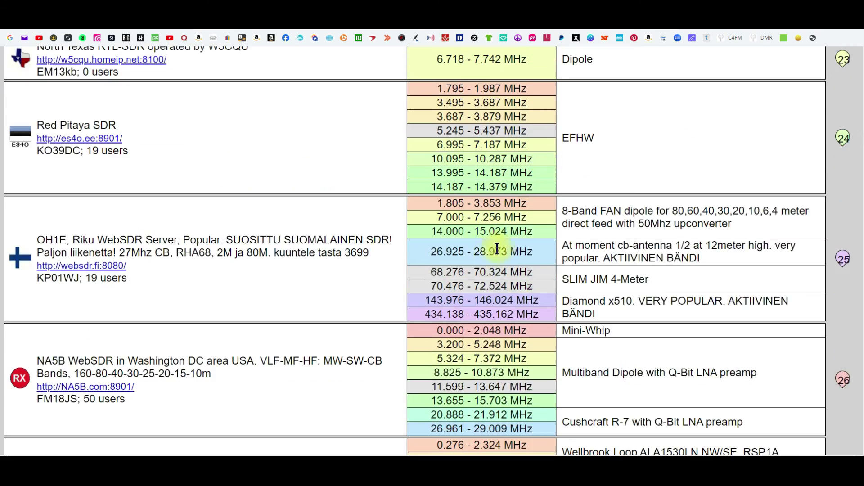
scroll(501, 245, "down", 14)
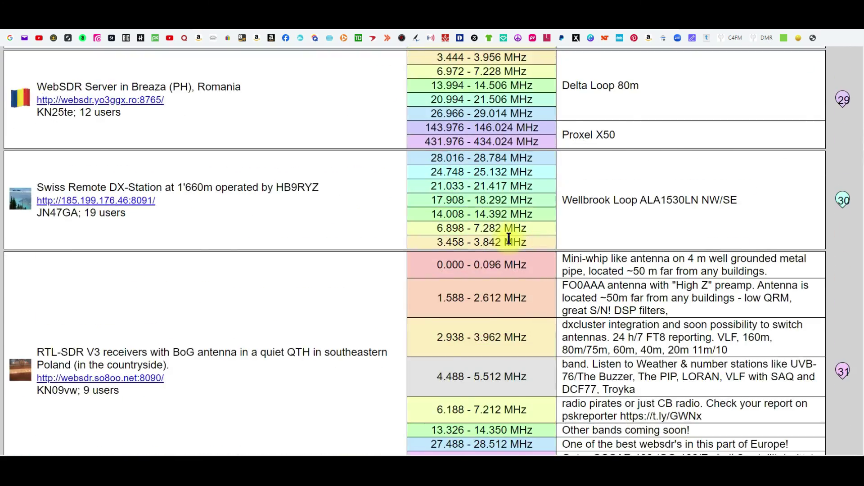